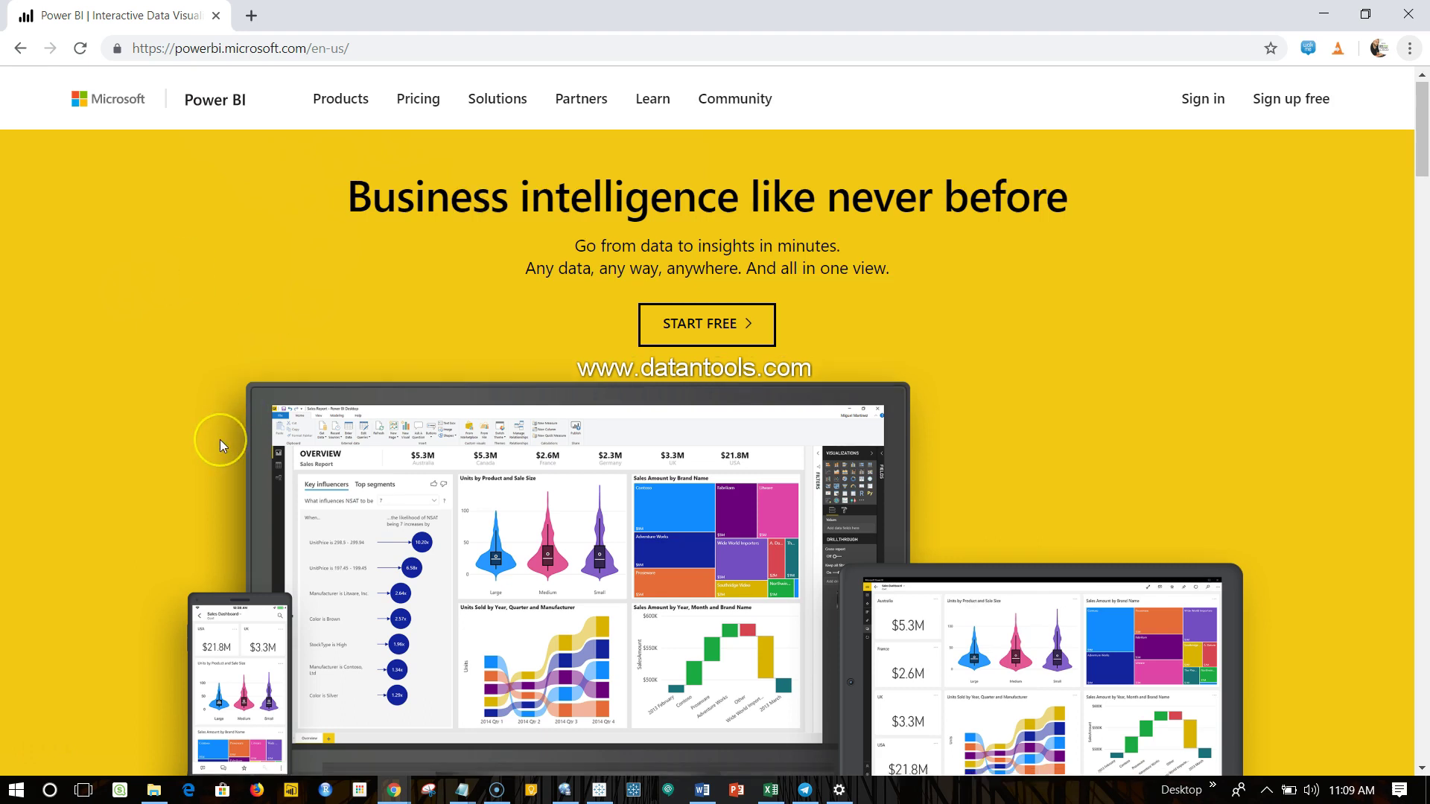
Step: Scroll the homepage past the hero banner to the device mockups and Gartner section
{"action": "scroll", "coordinate": [220, 440], "scroll_direction": "down", "scroll_amount": 1}
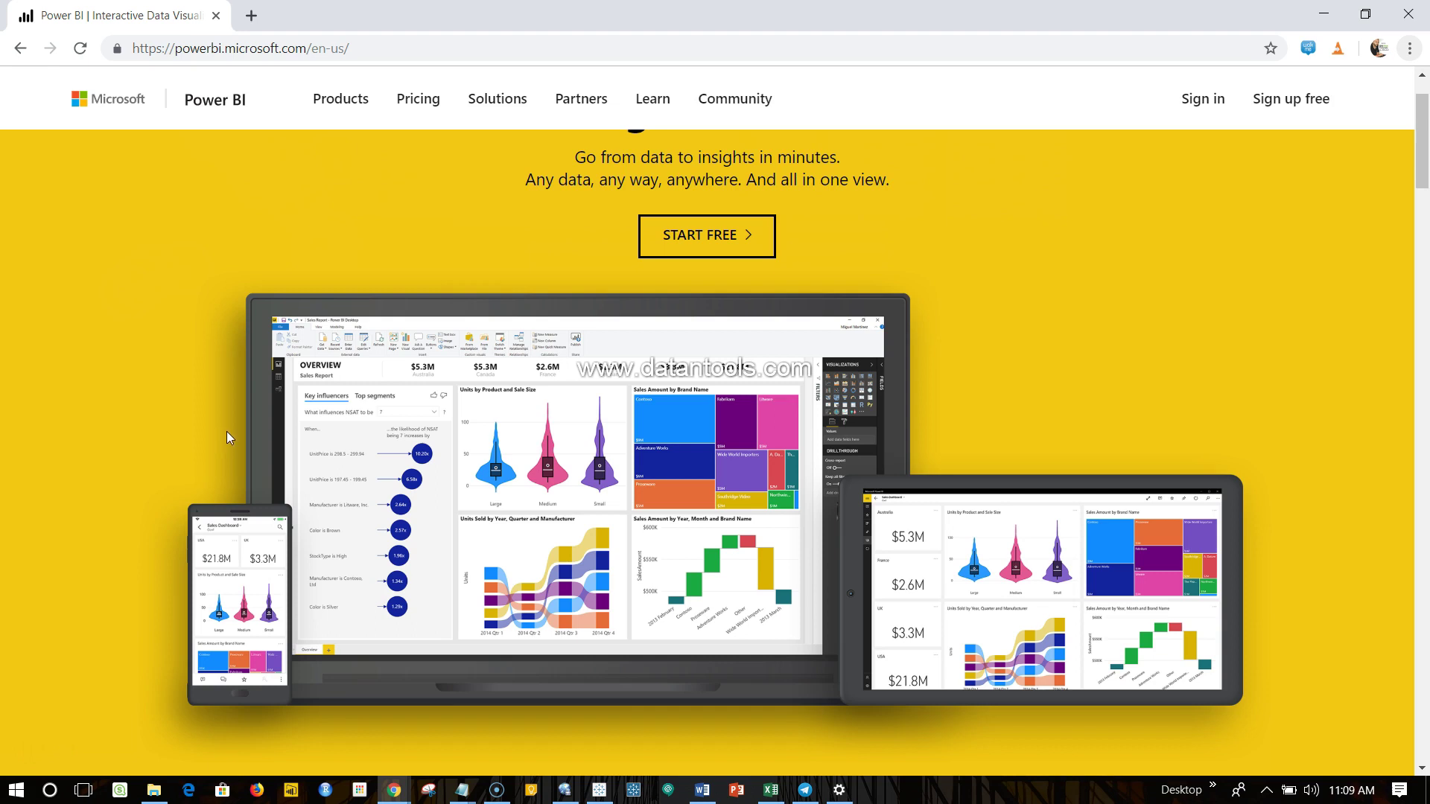
Step: Look over the Gartner quadrant's Tableau and Microsoft entries, then return to the top banner
{"action": "scroll", "coordinate": [228, 438], "scroll_direction": "down", "scroll_amount": 8}
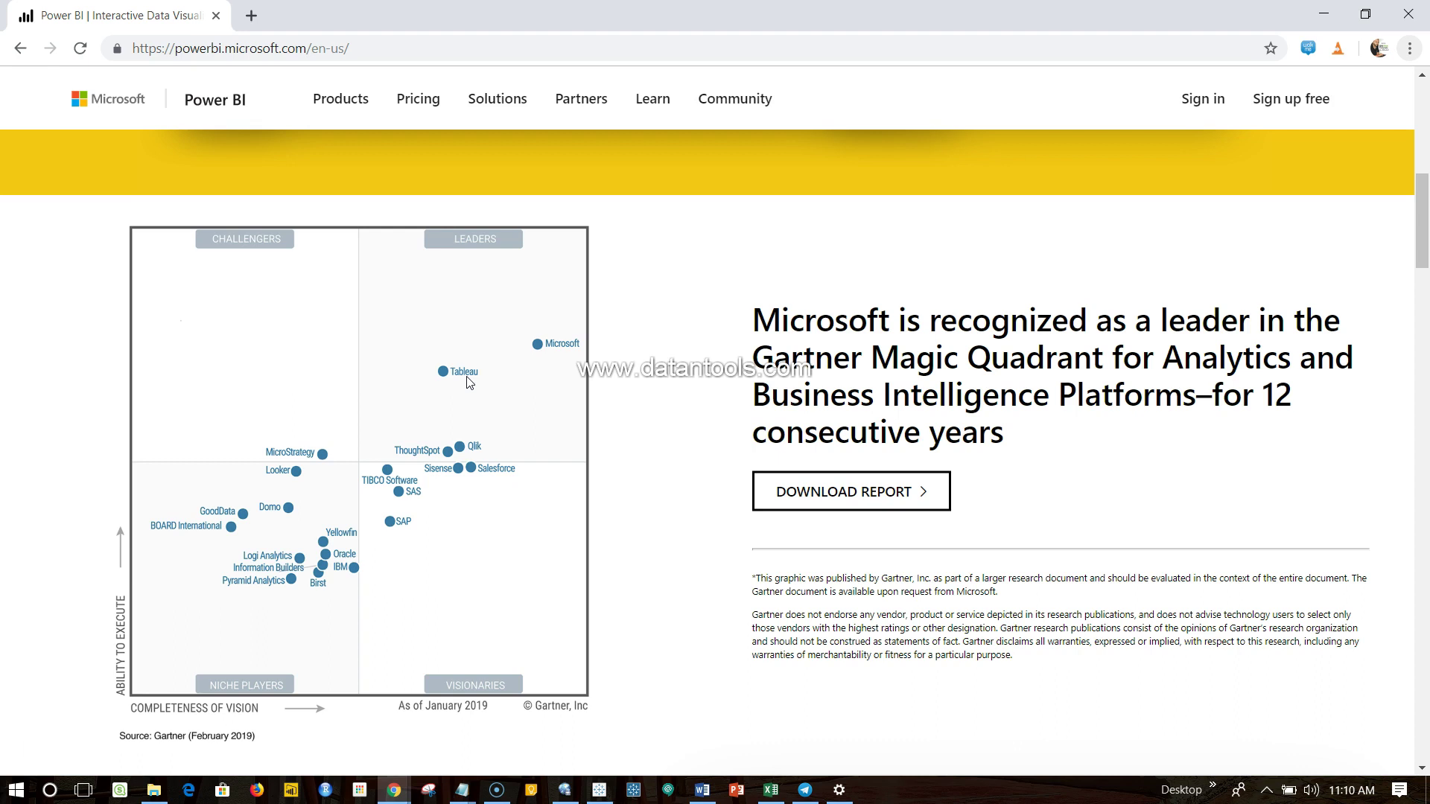
{"action": "left_click", "coordinate": [467, 383]}
{"action": "scroll", "coordinate": [612, 445], "scroll_direction": "up", "scroll_amount": 8}
{"action": "left_click", "coordinate": [514, 395]}
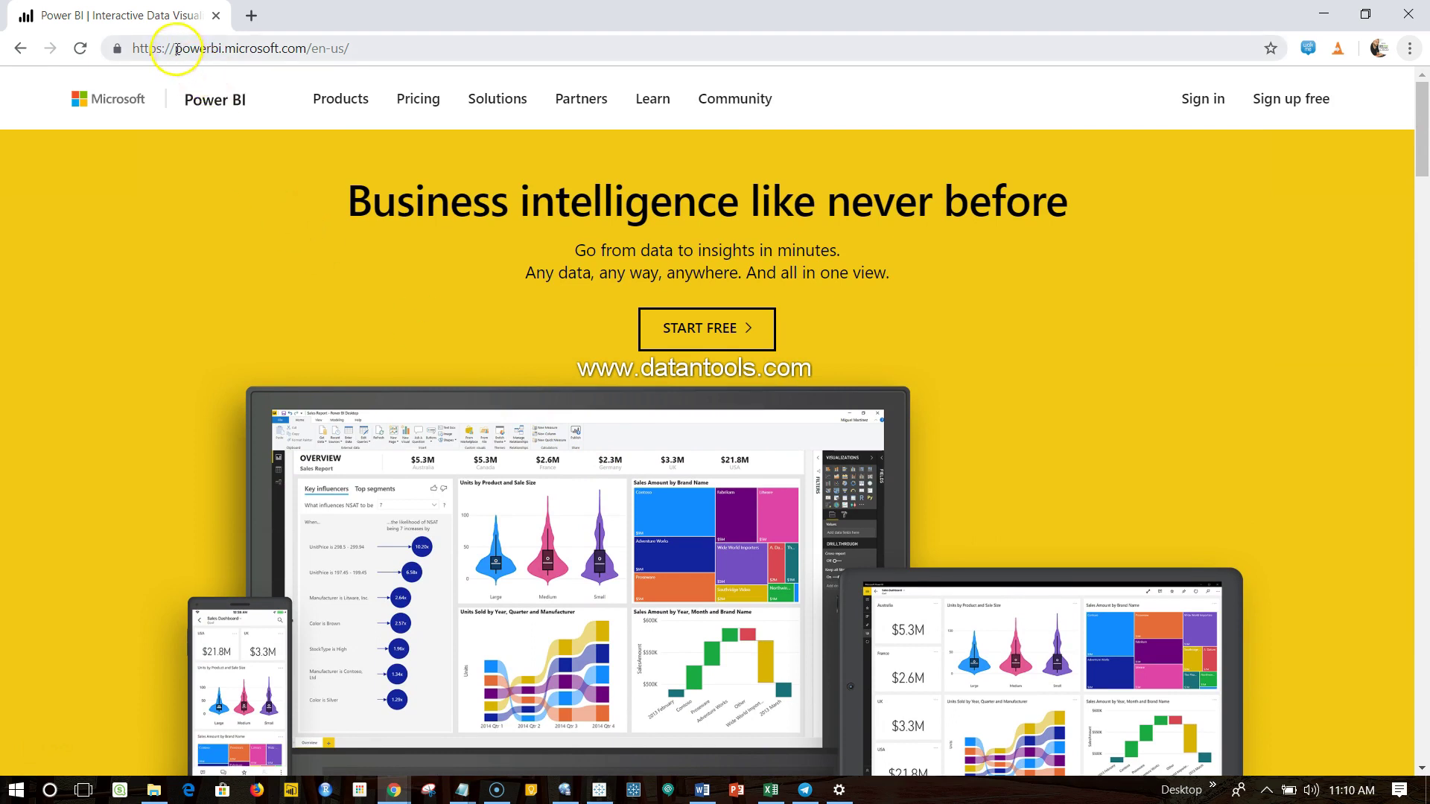
Step: Go via START FREE to the Getting started with Power BI Desktop page and read its heading
{"action": "left_click_drag", "start_coordinate": [176, 48], "coordinate": [341, 49]}
{"action": "mouse_move", "coordinate": [358, 98]}
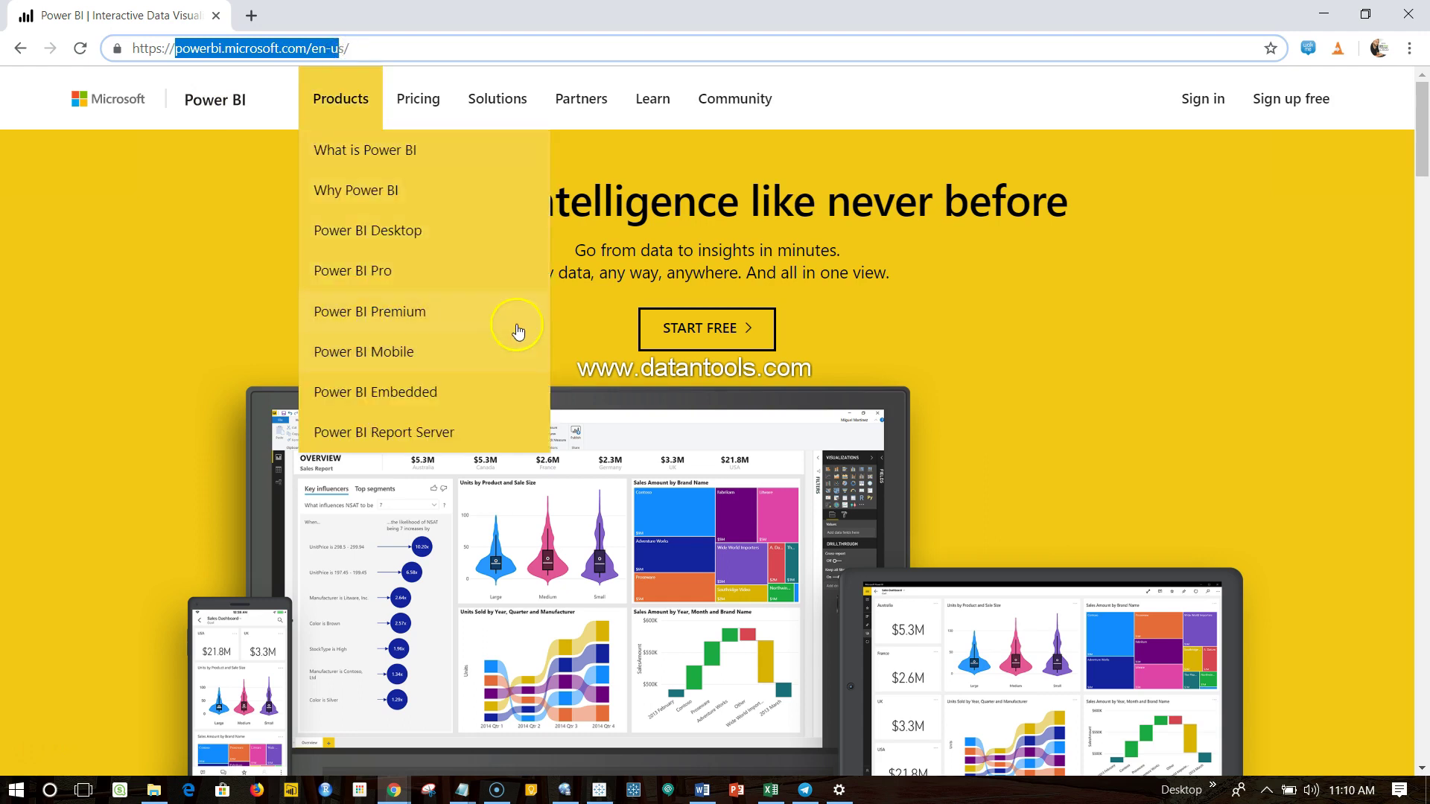
{"action": "left_click", "coordinate": [691, 344]}
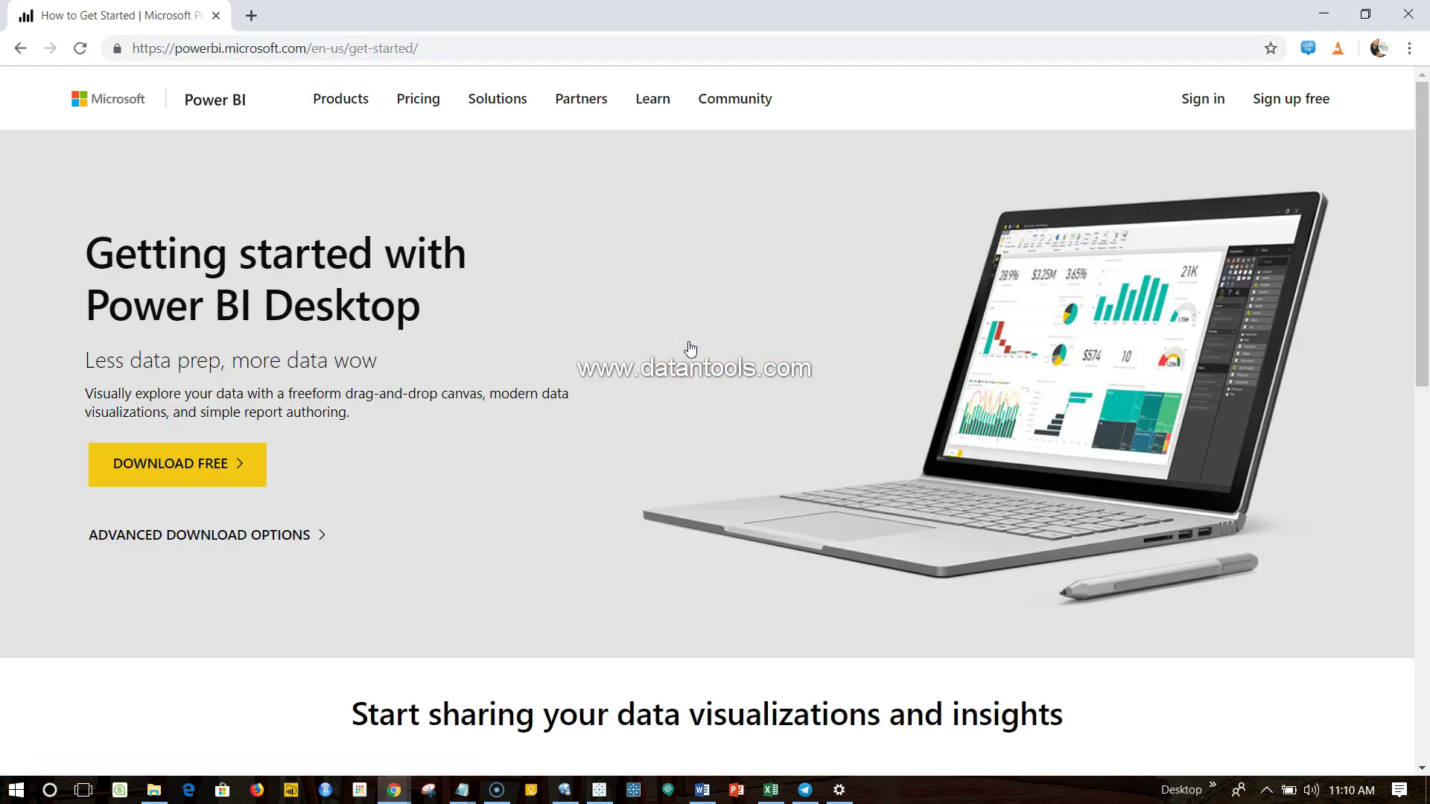
{"action": "left_click", "coordinate": [336, 356]}
{"action": "left_click_drag", "start_coordinate": [203, 257], "coordinate": [394, 344]}
{"action": "left_click", "coordinate": [395, 343]}
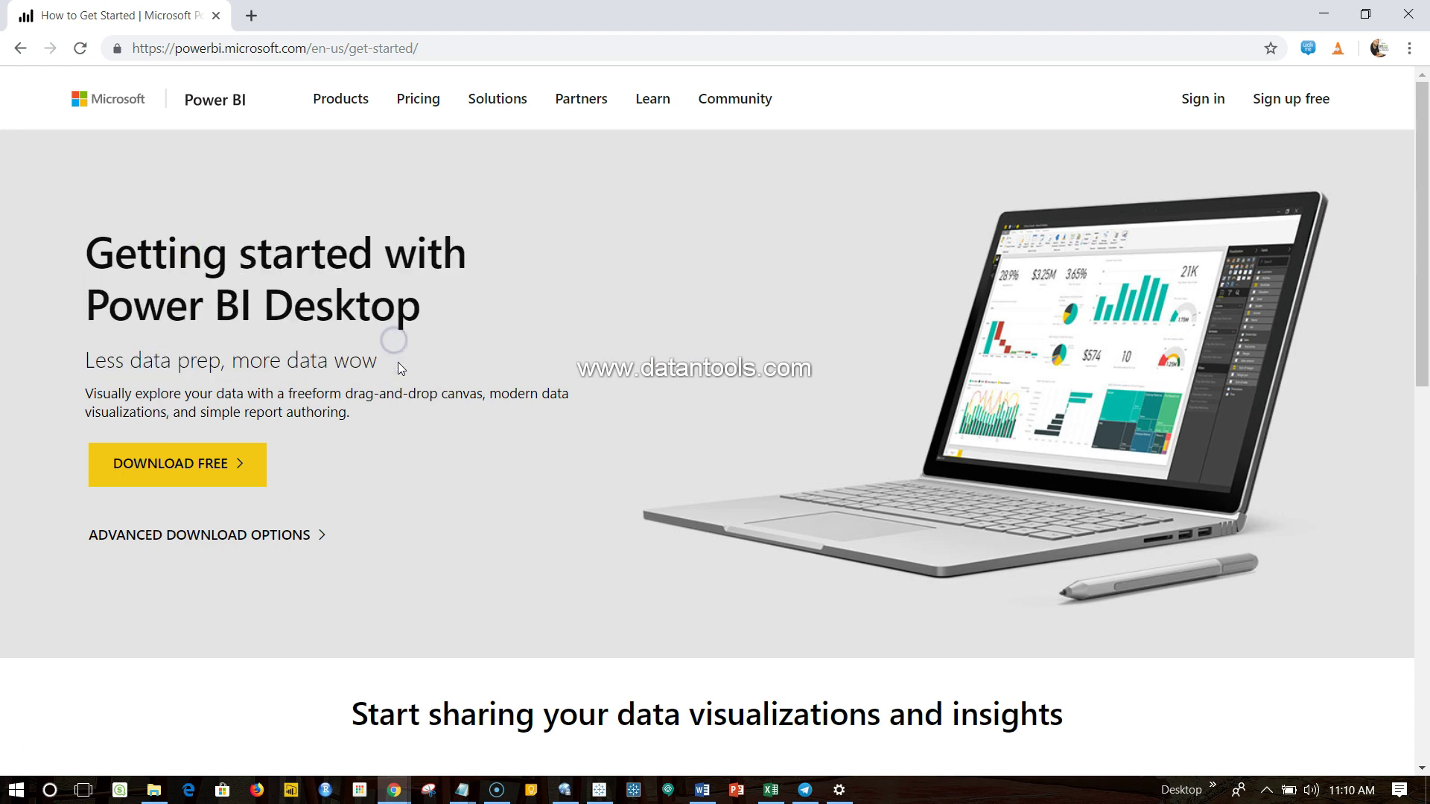
Step: Start the free 60-day Power BI Pro trial sign-up in a new tab from the cloud collaboration section
{"action": "left_click", "coordinate": [190, 483]}
{"action": "left_click", "coordinate": [361, 519]}
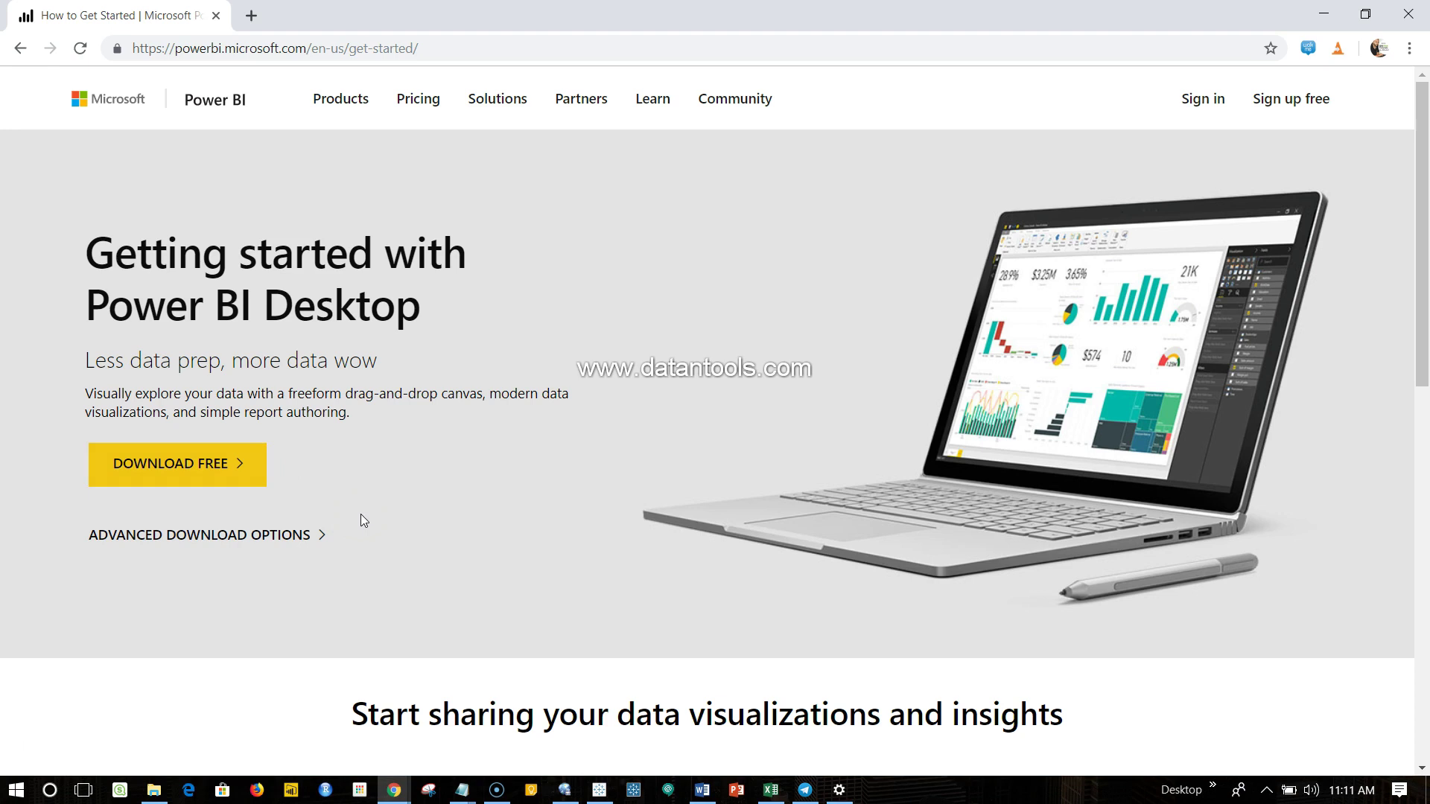
{"action": "scroll", "coordinate": [361, 519], "scroll_direction": "down", "scroll_amount": 5}
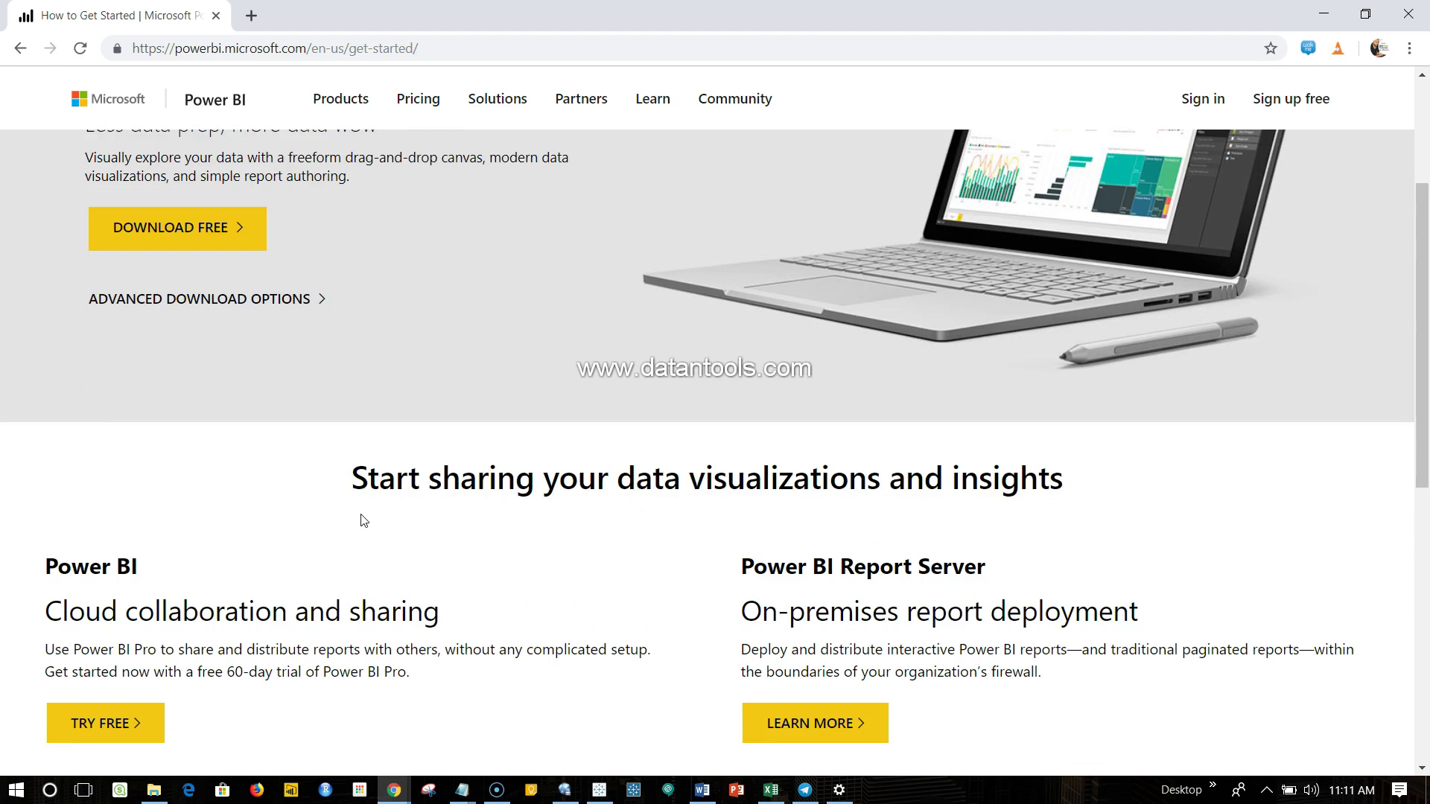
{"action": "left_click", "coordinate": [331, 529]}
{"action": "left_click_drag", "start_coordinate": [48, 485], "coordinate": [383, 481]}
{"action": "left_click", "coordinate": [371, 492]}
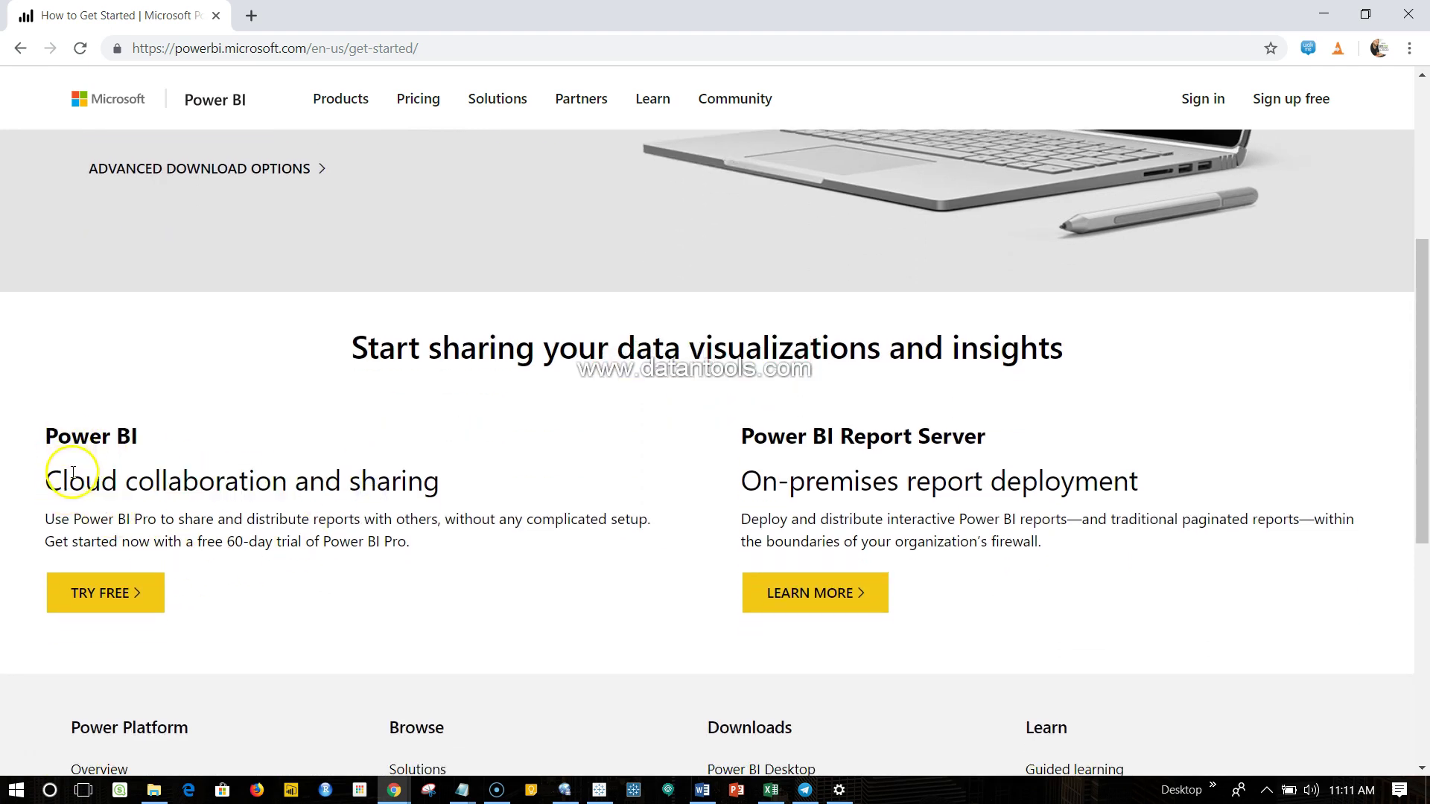
{"action": "left_click_drag", "start_coordinate": [73, 445], "coordinate": [237, 488]}
{"action": "left_click", "coordinate": [237, 490]}
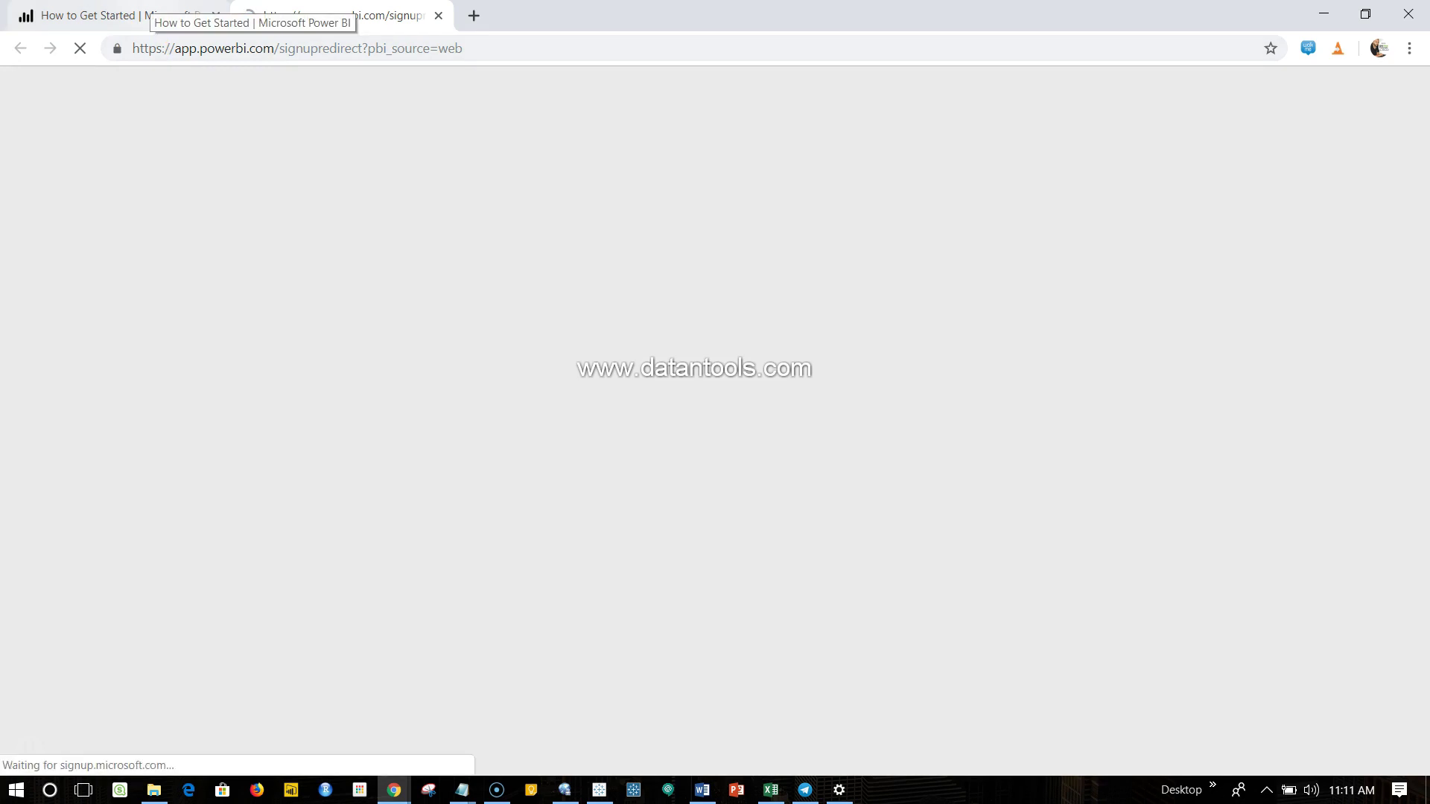
Step: Switch back to the How to Get Started tab and scroll to the page top
{"action": "left_click", "coordinate": [149, 11]}
{"action": "scroll", "coordinate": [333, 294], "scroll_direction": "up", "scroll_amount": 5}
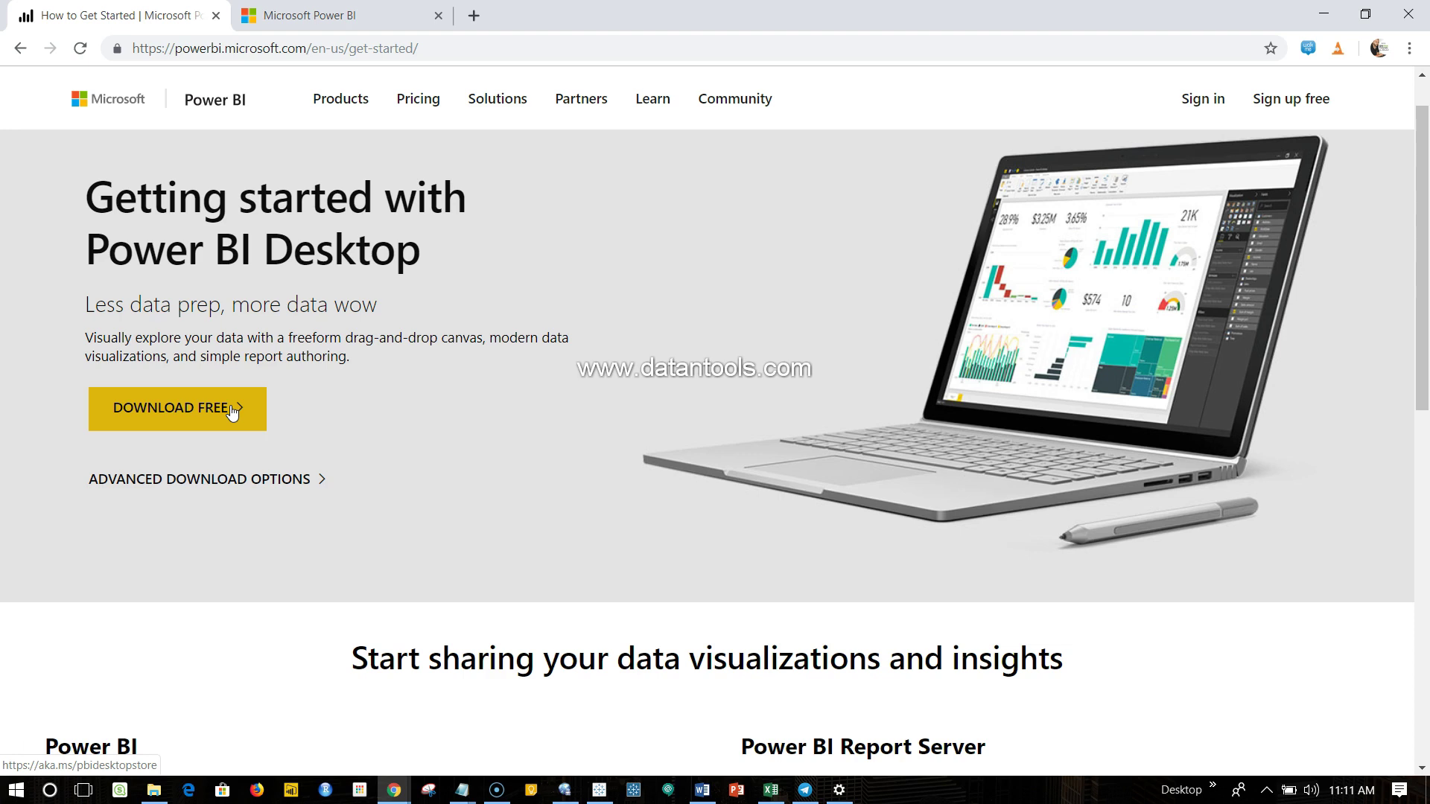
{"action": "left_click", "coordinate": [271, 326]}
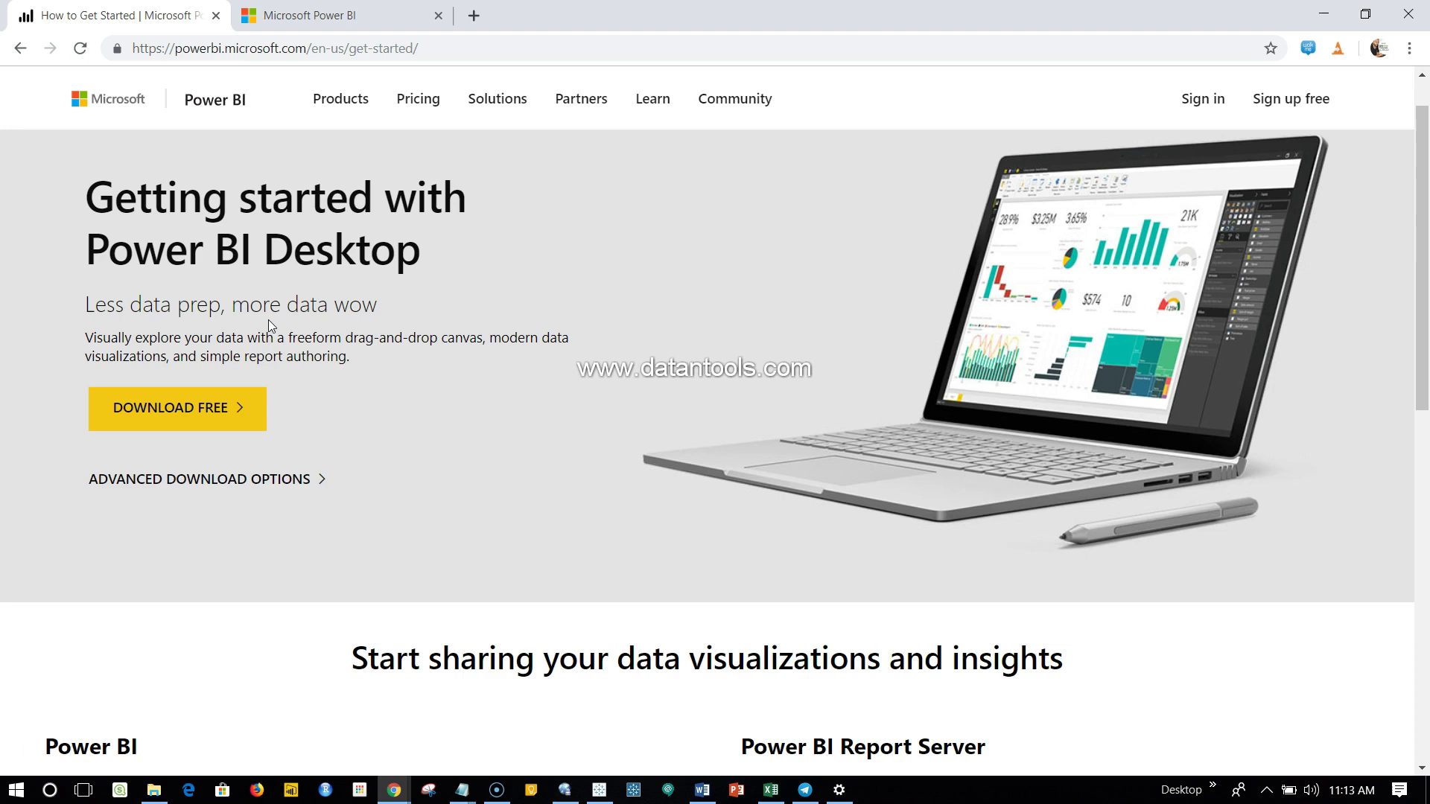
{"action": "left_click", "coordinate": [334, 13]}
{"action": "left_click", "coordinate": [455, 294]}
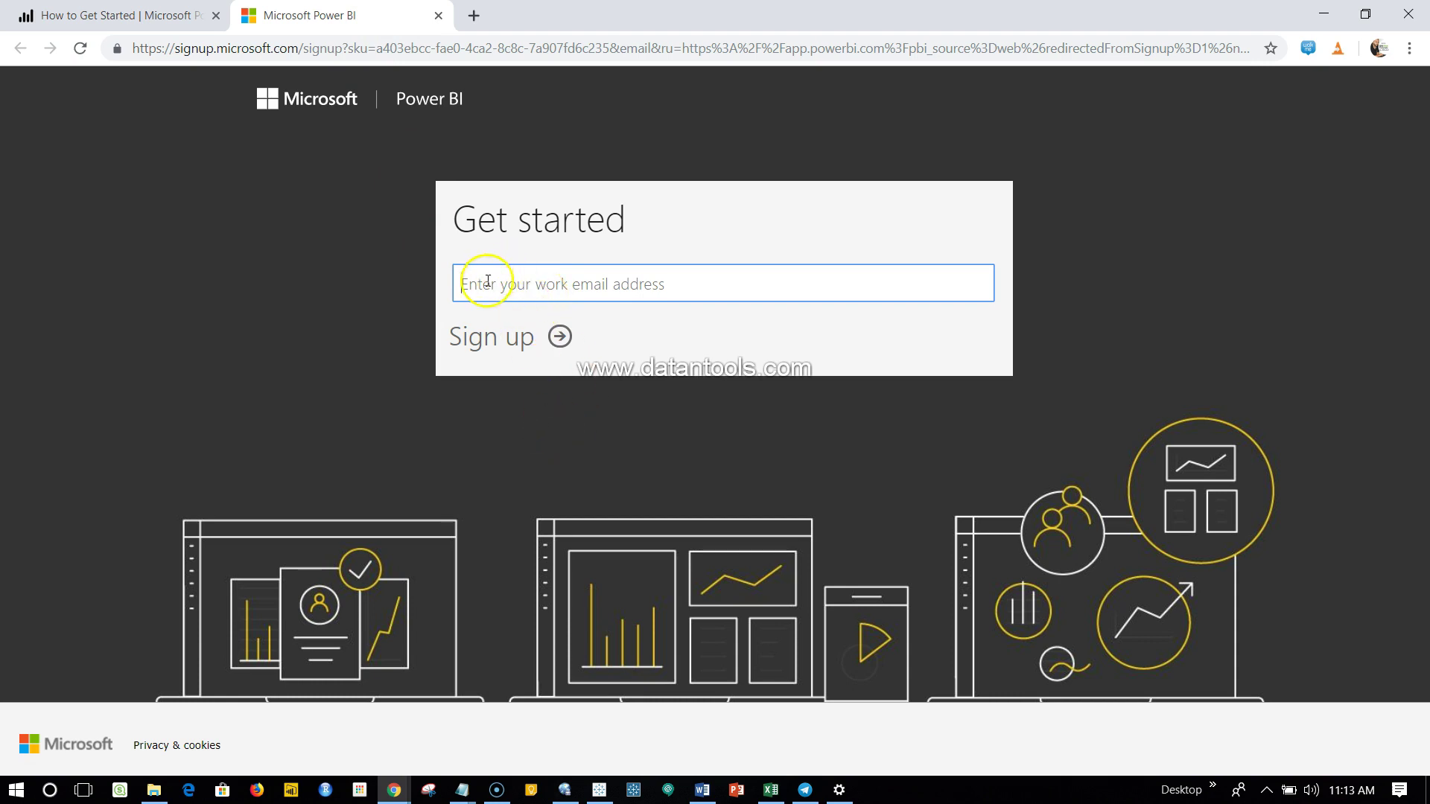
{"action": "left_click", "coordinate": [559, 283]}
{"action": "left_click", "coordinate": [127, 15]}
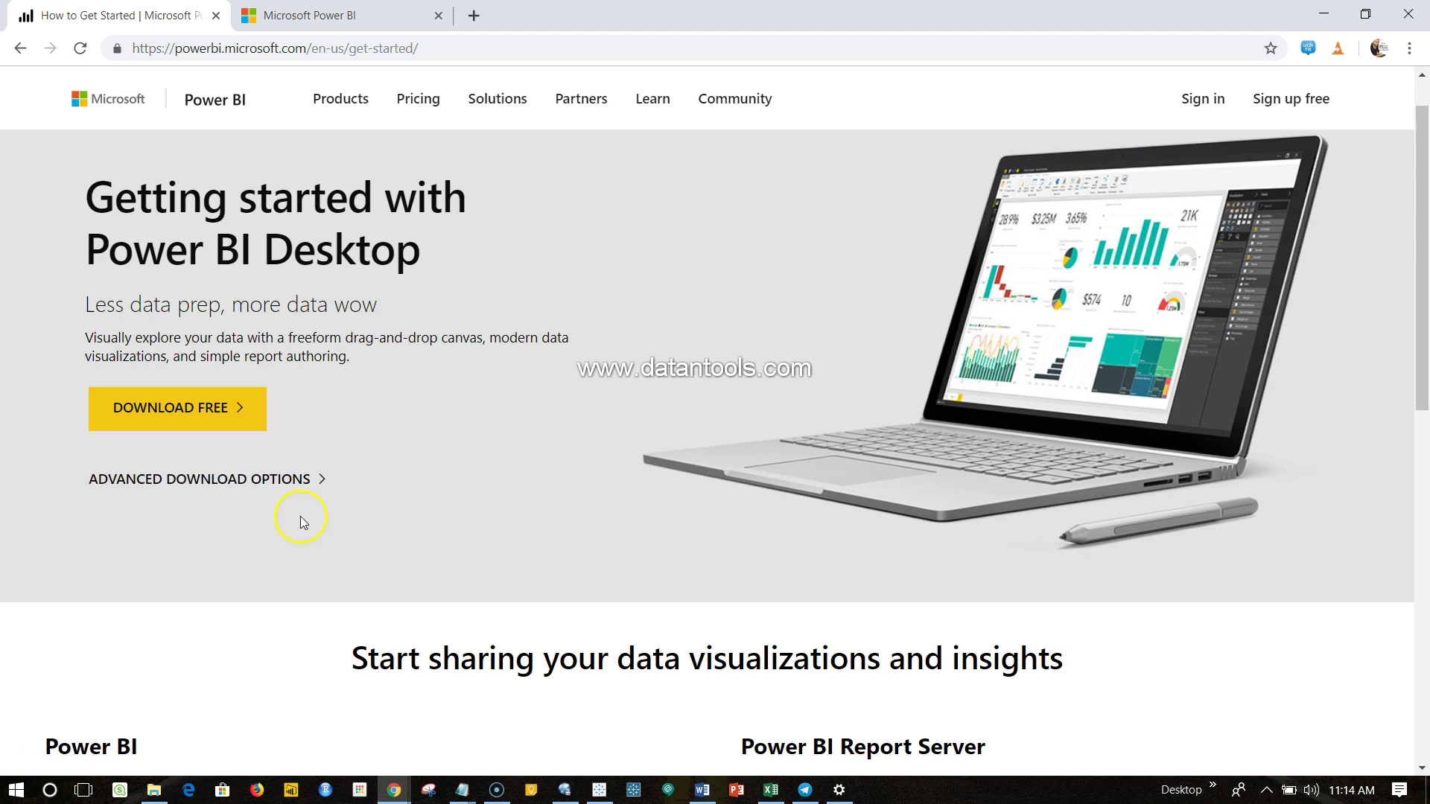
Step: Launch Power BI Desktop from the taskbar and wait for its welcome screen
{"action": "left_click", "coordinate": [291, 790]}
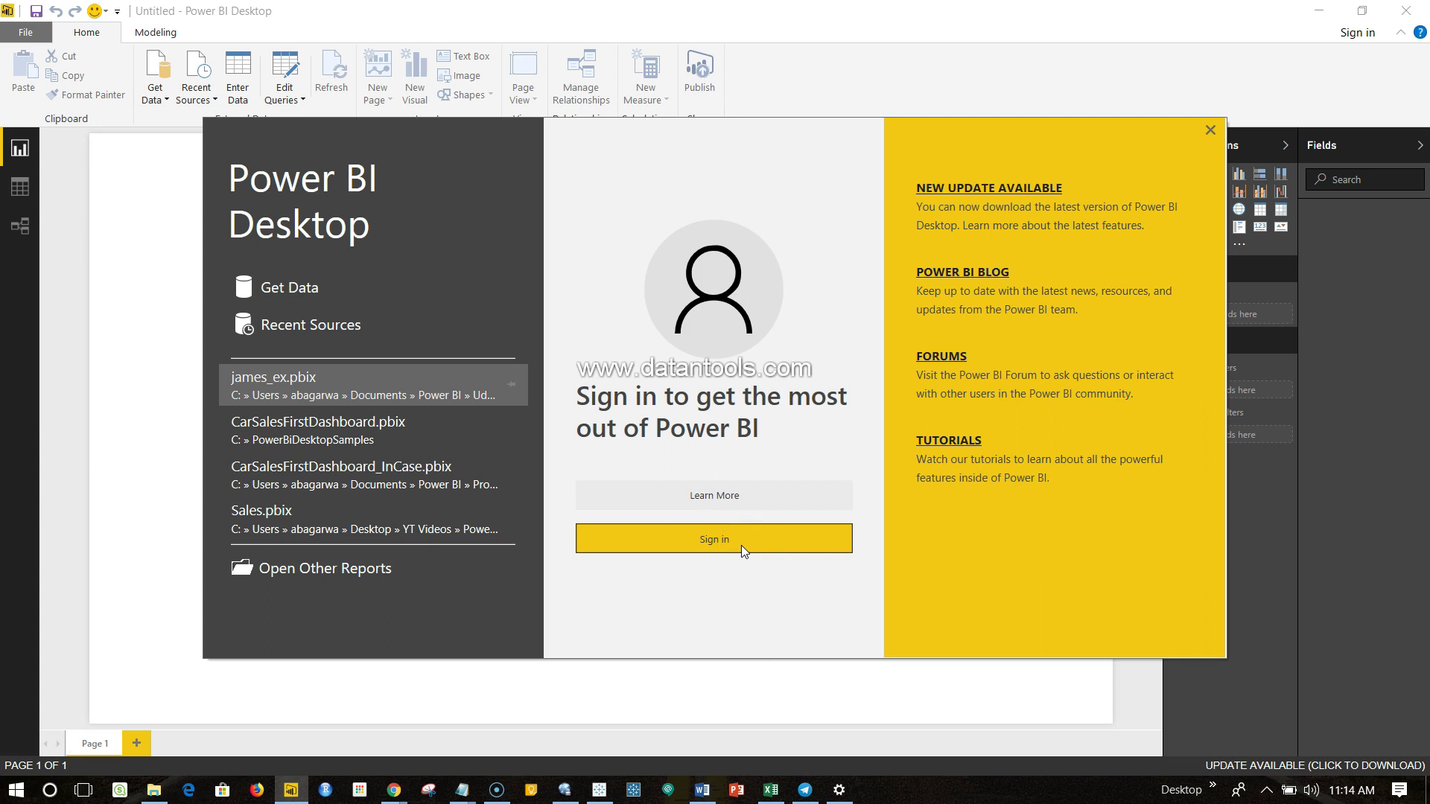
{"action": "left_click", "coordinate": [927, 319]}
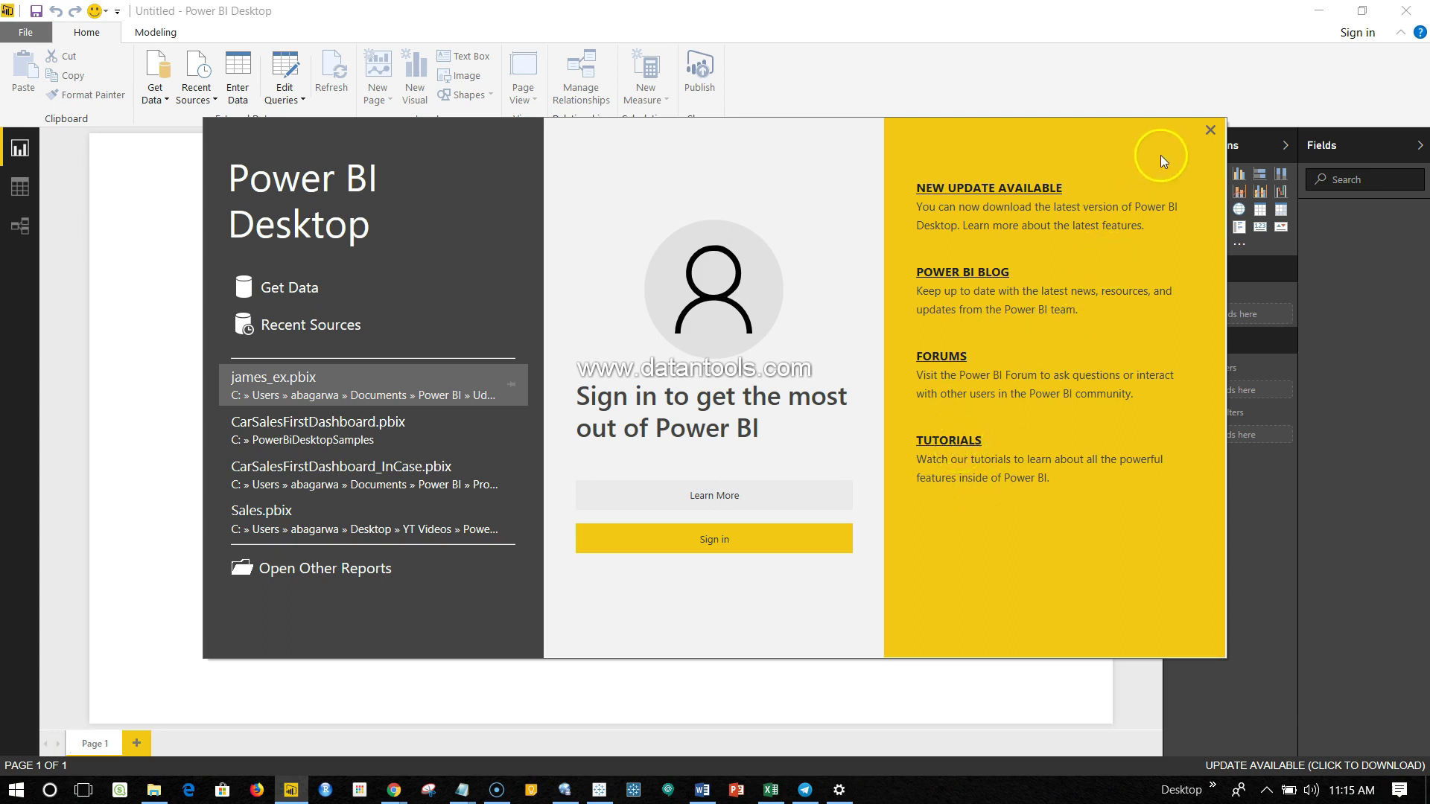
Step: Close the welcome dialog to reveal the empty Page 1 report canvas
{"action": "left_click", "coordinate": [1210, 129]}
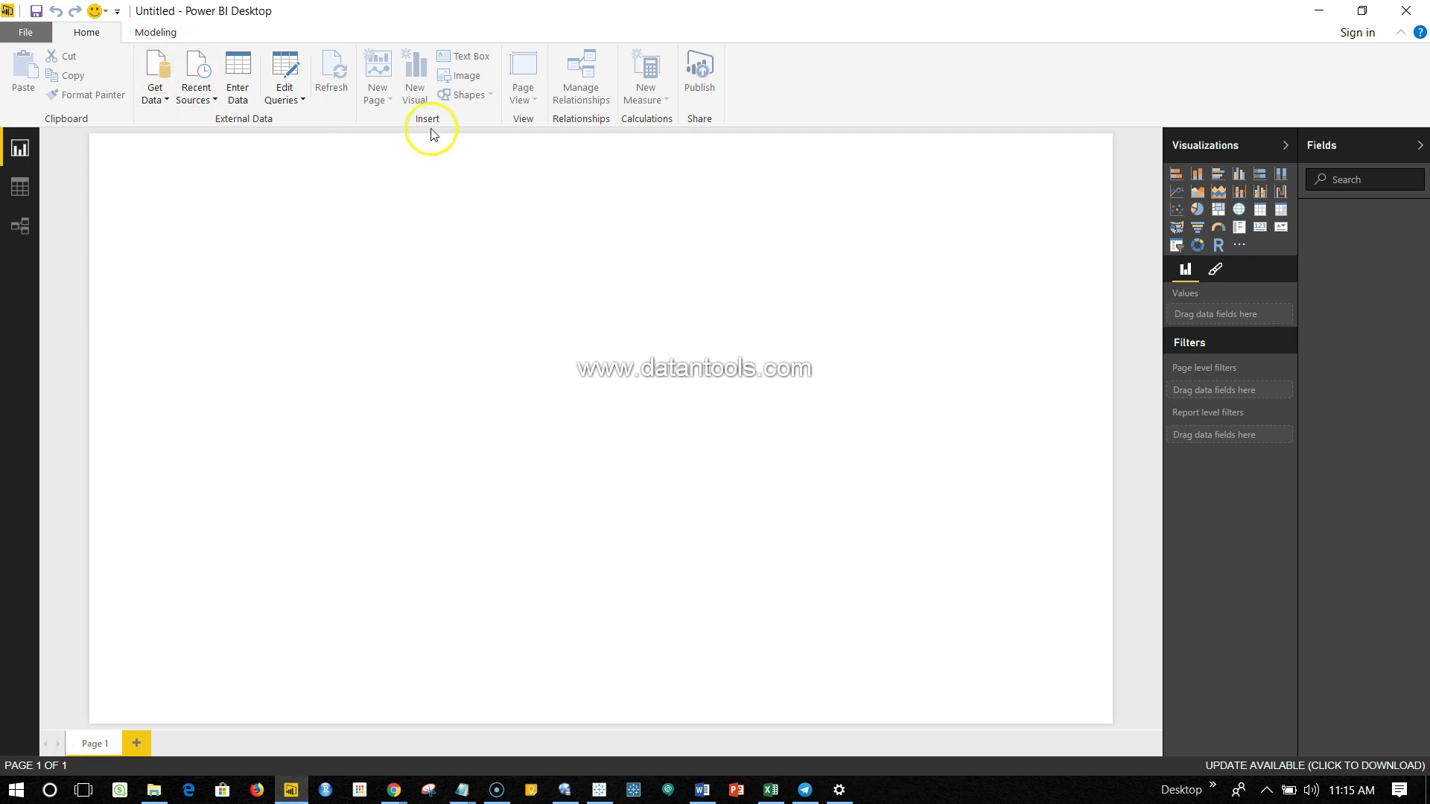
{"action": "left_click", "coordinate": [158, 33]}
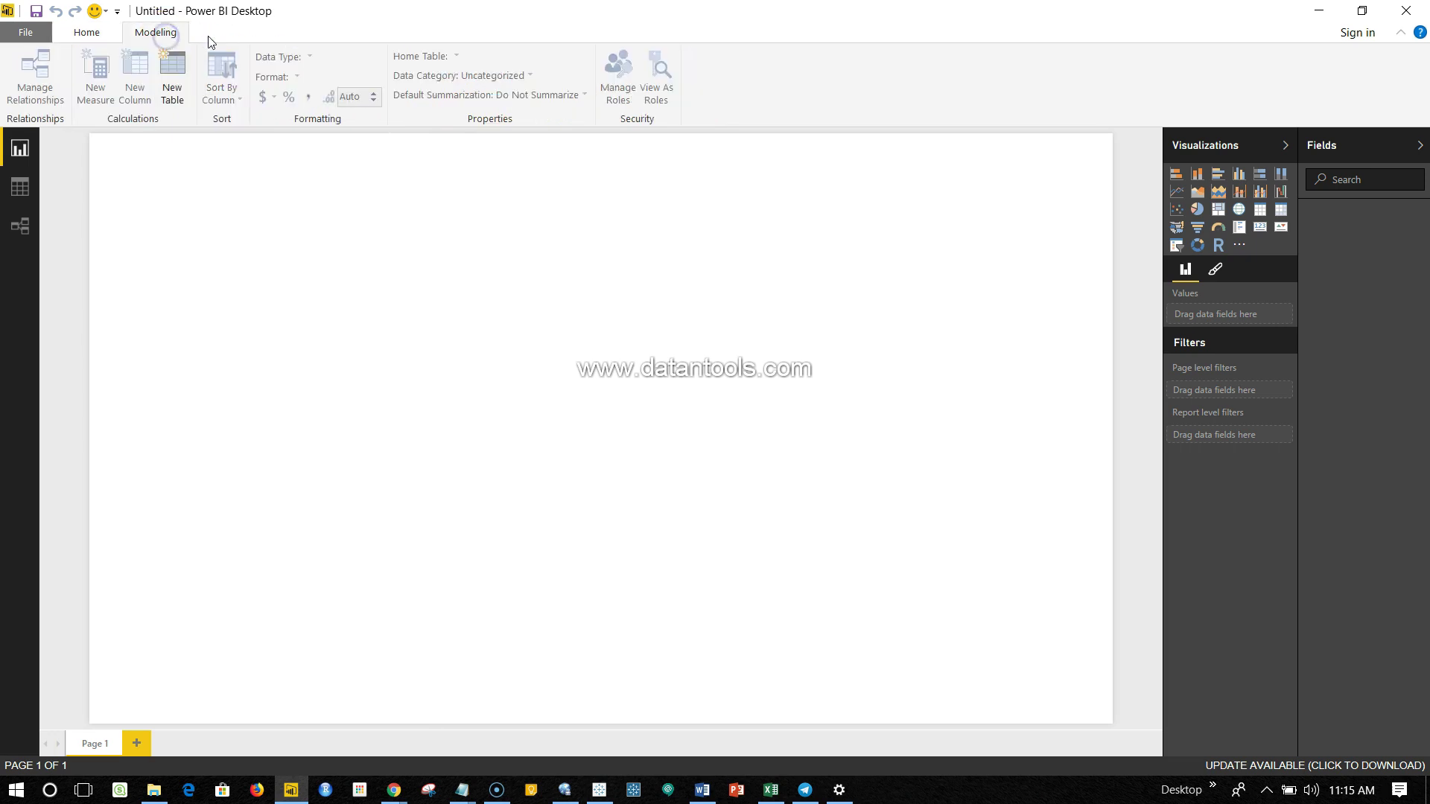
{"action": "left_click", "coordinate": [83, 33]}
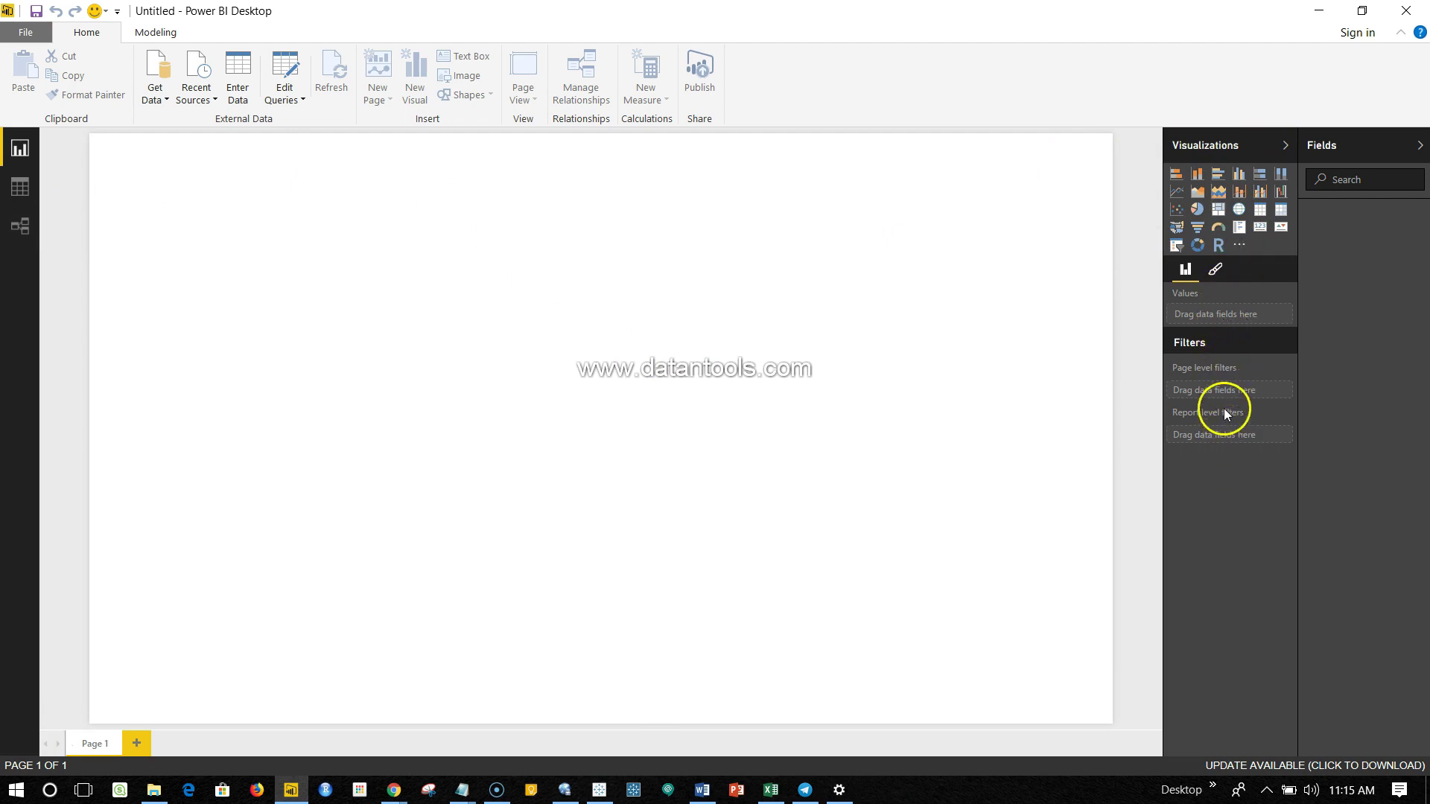
{"action": "left_click", "coordinate": [1351, 180]}
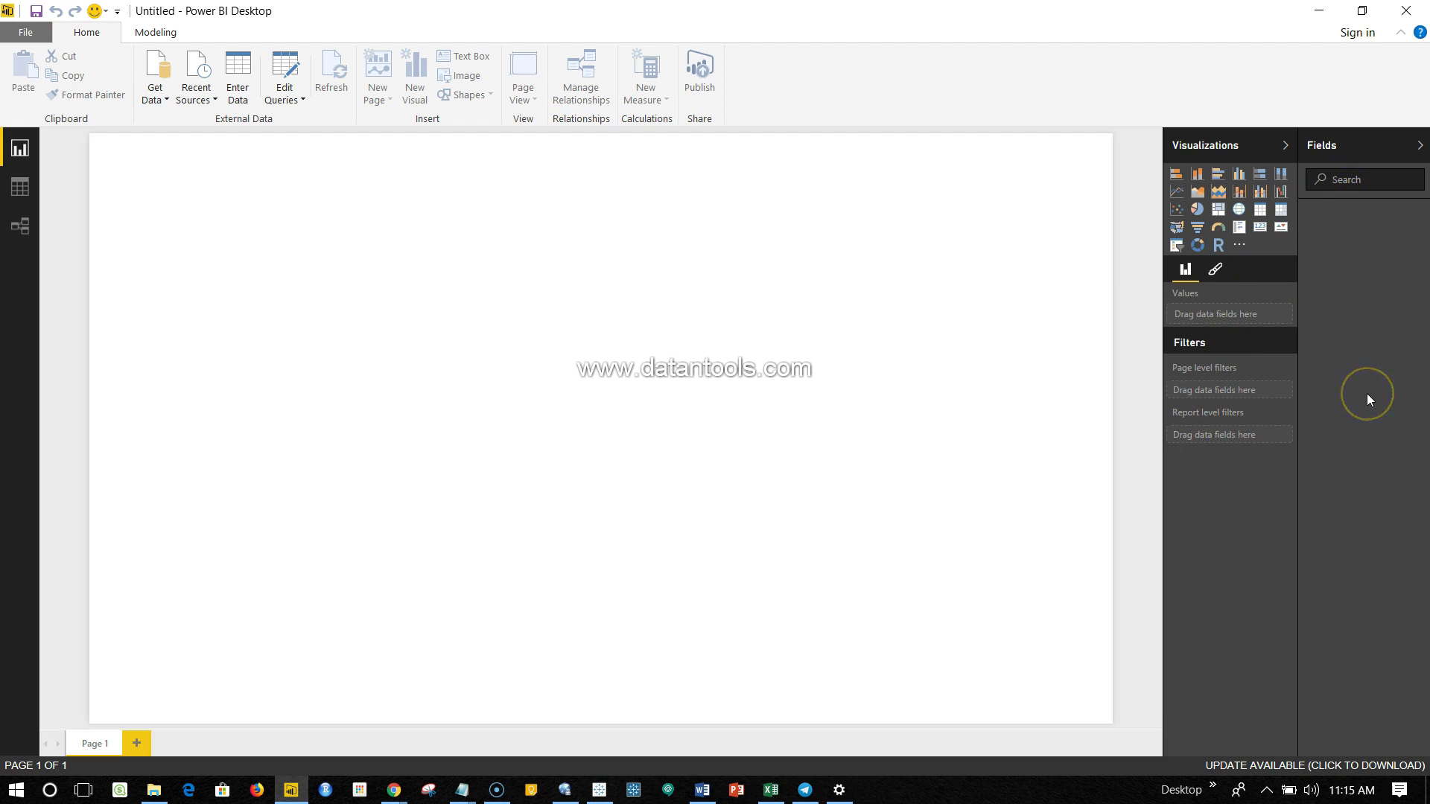